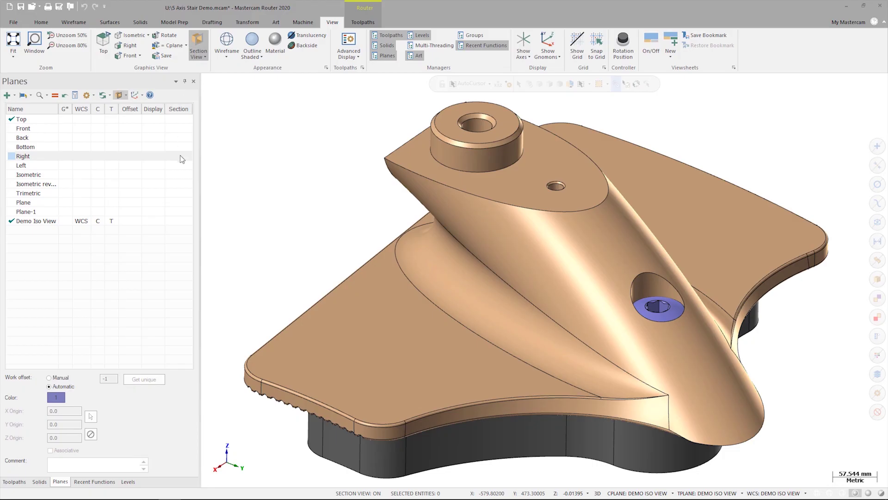
# Step: Section the part on the Right plane and back off, then show the Stock level
pyautogui.click(179, 156)
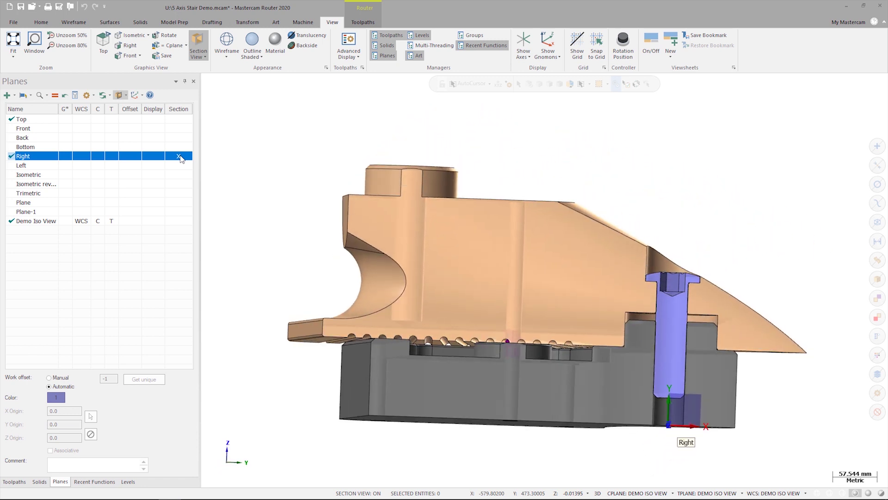
pyautogui.click(195, 62)
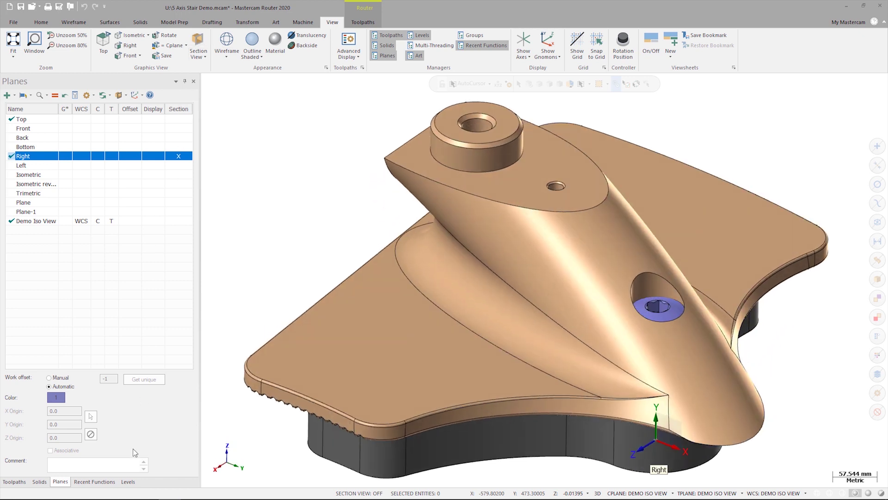
pyautogui.click(127, 482)
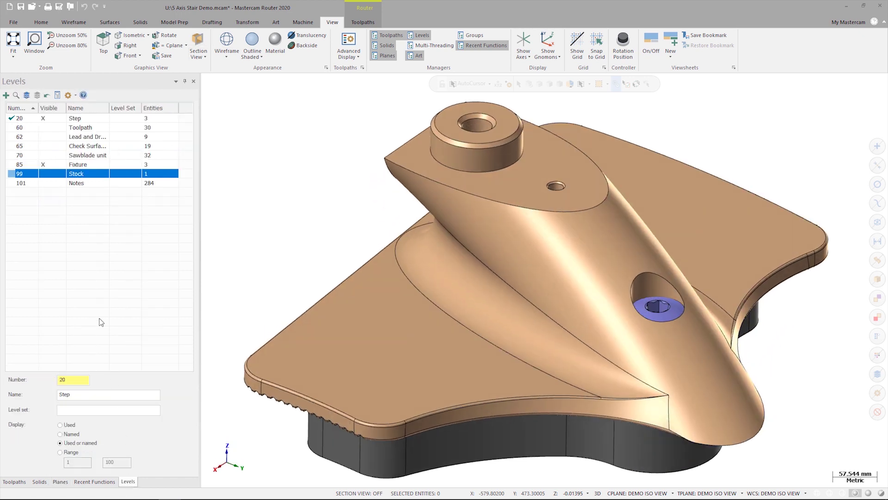
pyautogui.click(47, 173)
# Step: Give the stepped stock solid a translucent brown material and view it from a lower angle
pyautogui.click(275, 45)
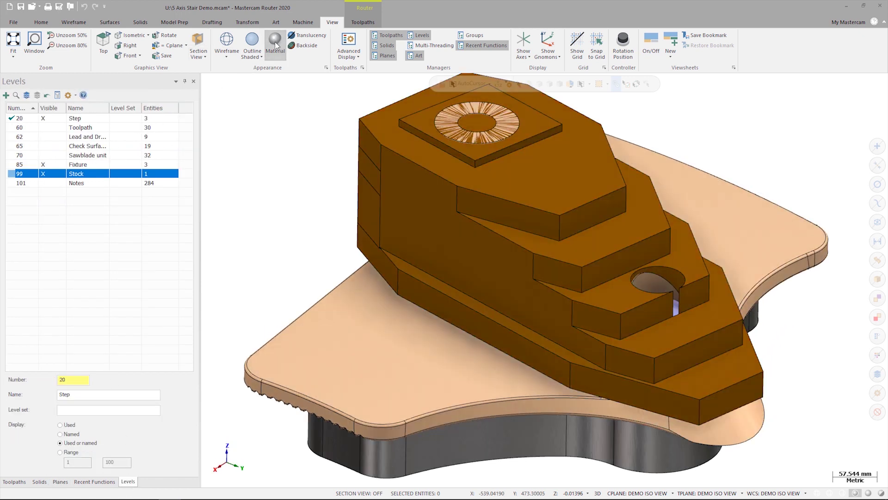
pyautogui.click(363, 138)
pyautogui.rightClick(211, 93)
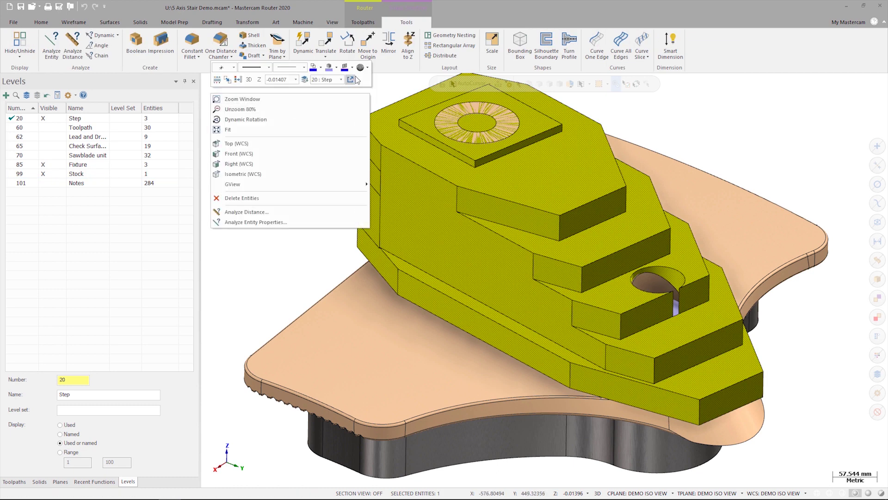
pyautogui.click(367, 70)
pyautogui.click(359, 139)
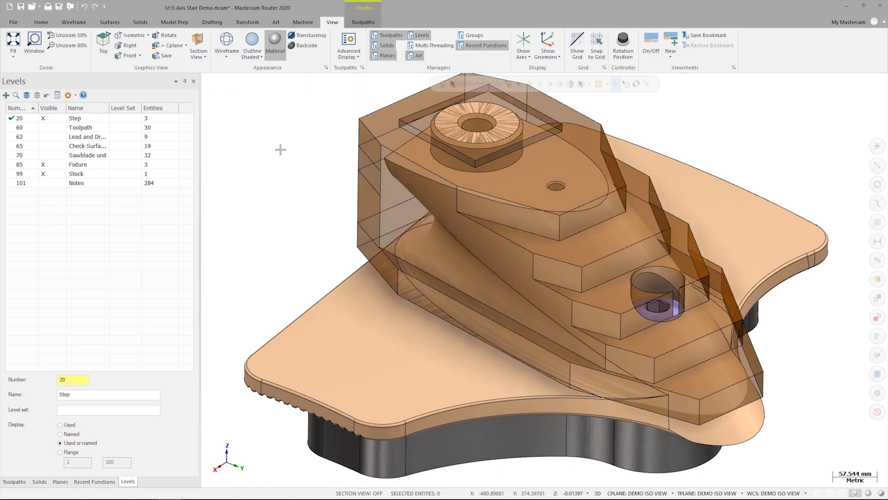
pyautogui.hotkey('alt', 'Down')
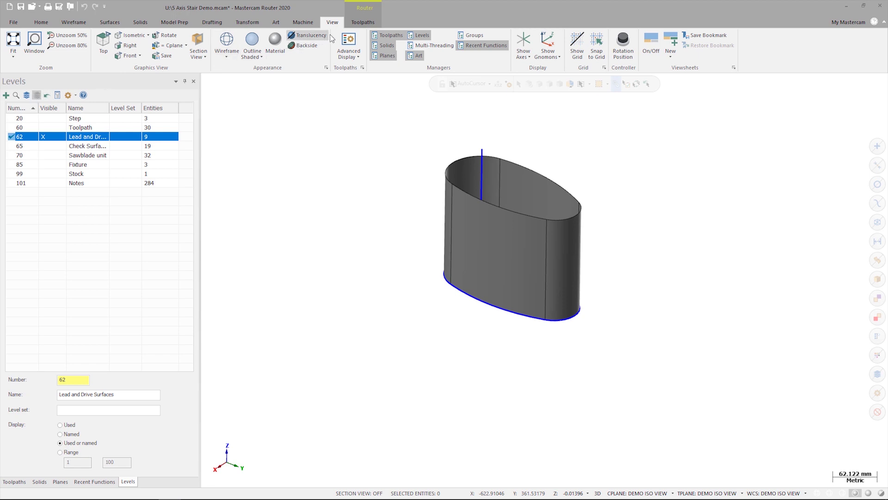
# Step: Start an Along Curve toolpath with the 500 slotting saw, using the vertical line as lead curve
pyautogui.click(363, 22)
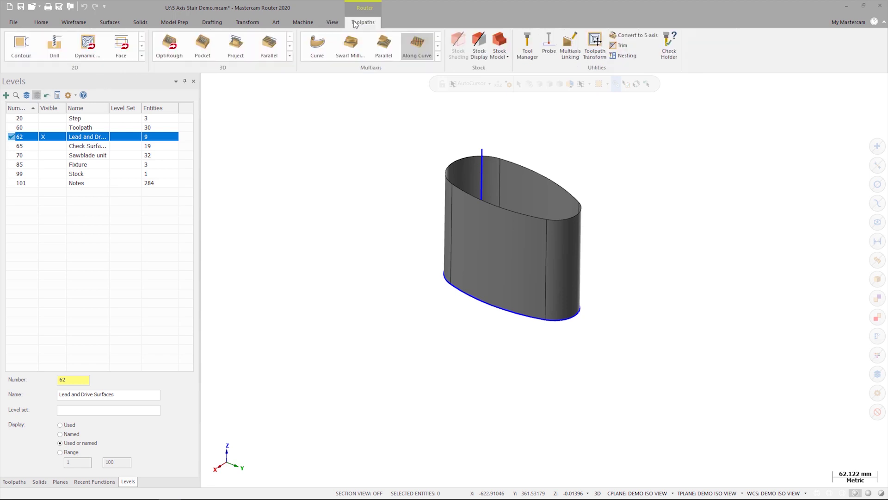
pyautogui.click(419, 45)
pyautogui.click(187, 119)
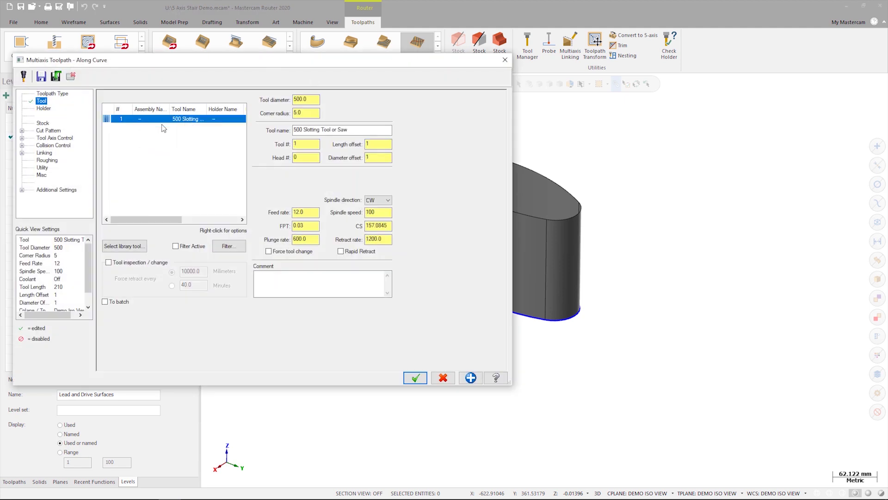
pyautogui.click(55, 130)
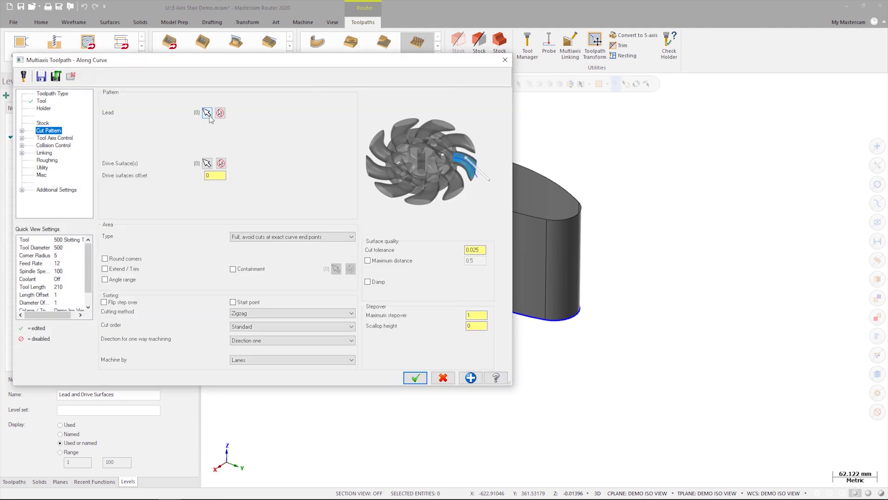
pyautogui.click(207, 114)
pyautogui.click(482, 152)
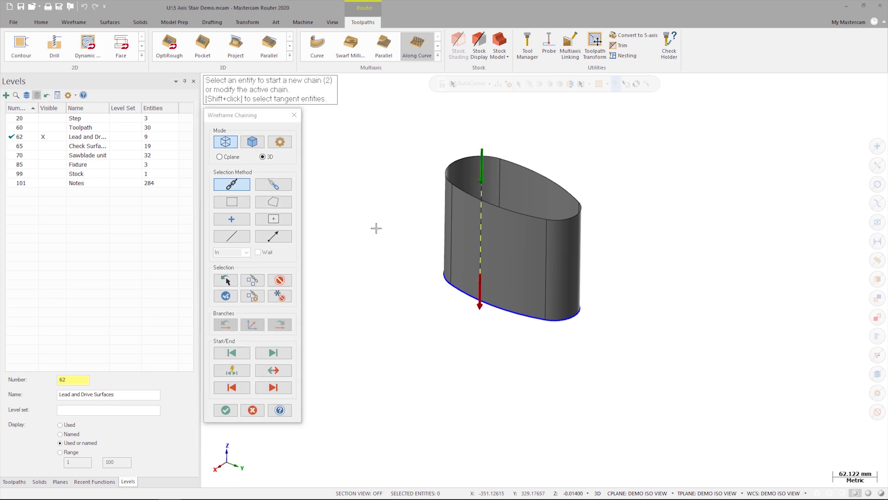
pyautogui.click(224, 410)
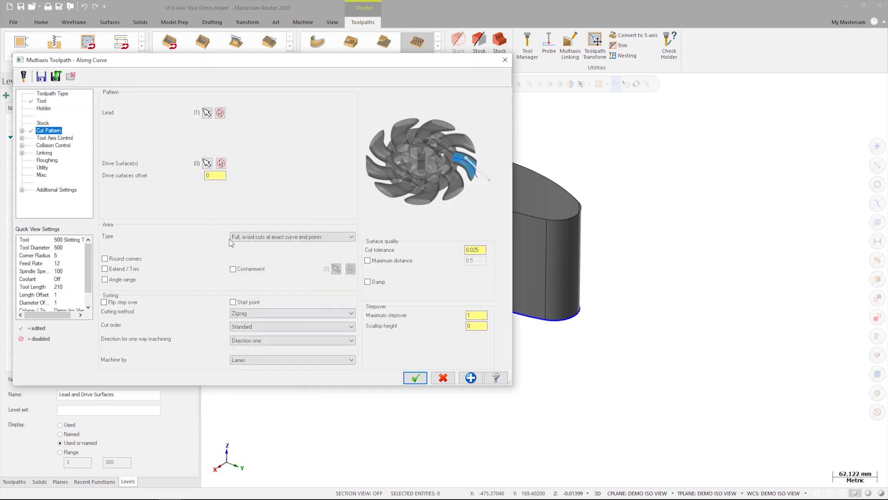
# Step: Select the left, back, front and right stair faces as the four drive surfaces
pyautogui.click(207, 163)
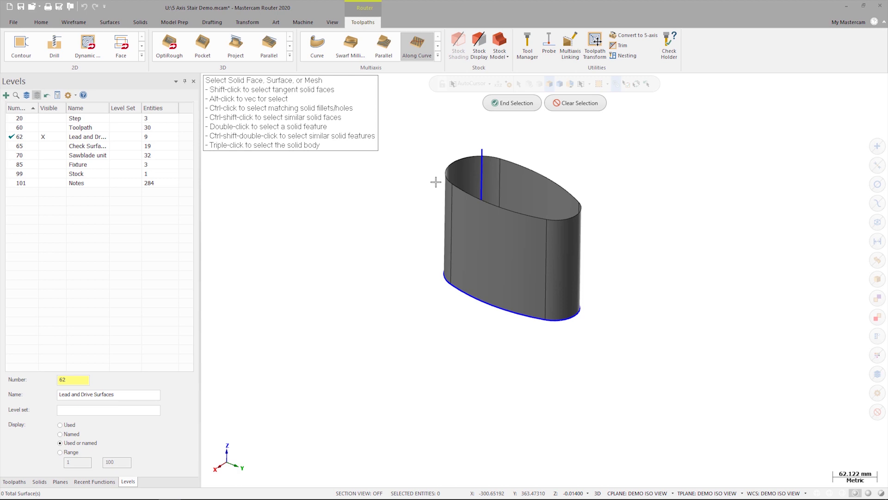
pyautogui.click(449, 199)
pyautogui.click(511, 193)
pyautogui.click(512, 236)
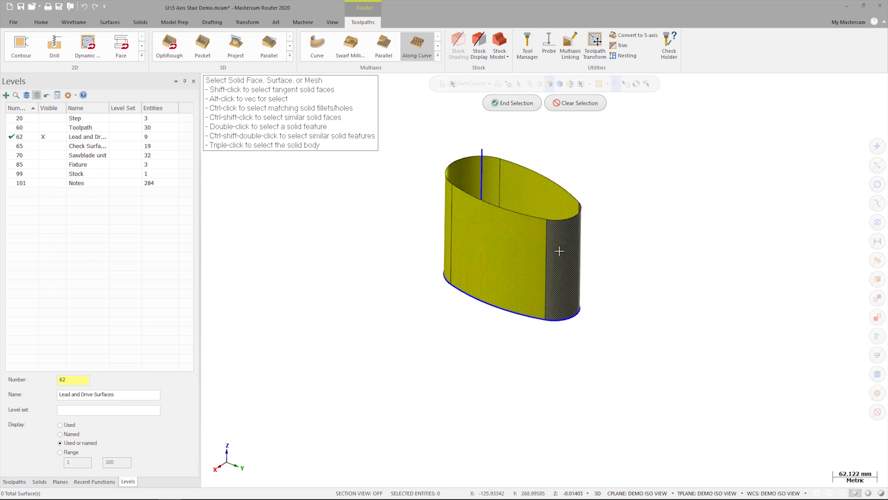
pyautogui.click(558, 250)
pyautogui.click(509, 104)
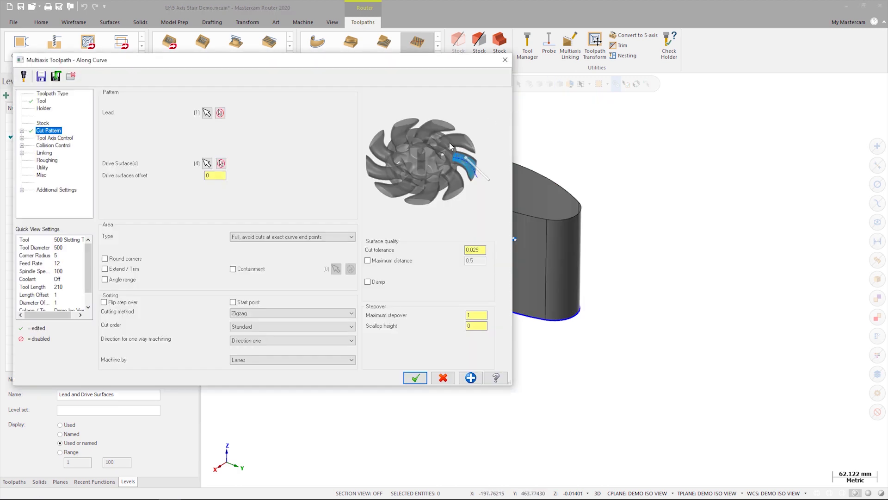
# Step: Set the drive surface offset to 1.0, cutting method One way, and cut tolerance 0.05
pyautogui.doubleClick(213, 176)
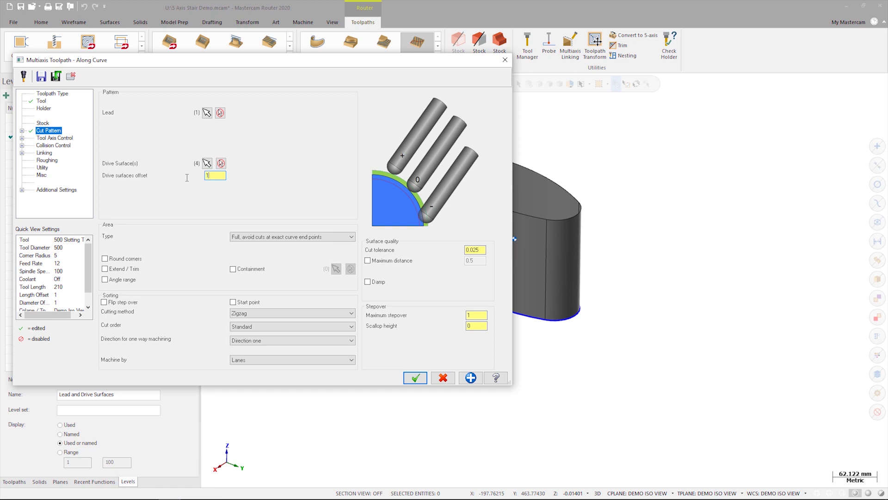
pyautogui.click(285, 315)
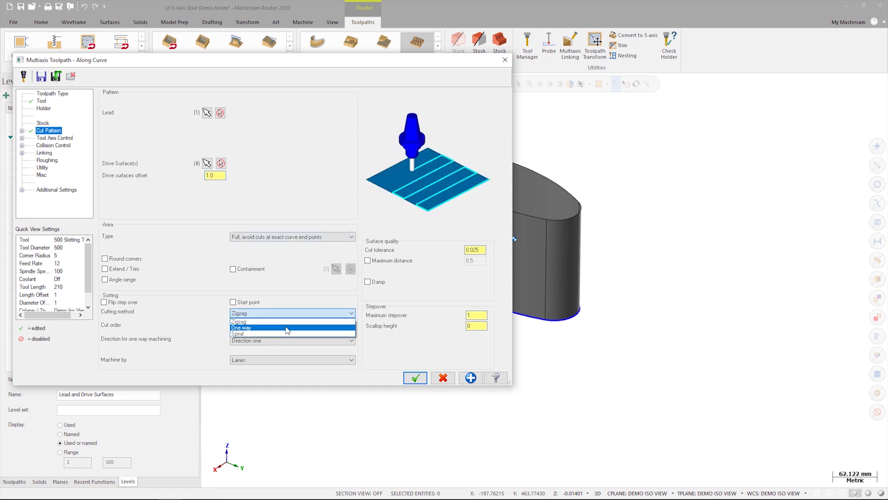
pyautogui.click(287, 328)
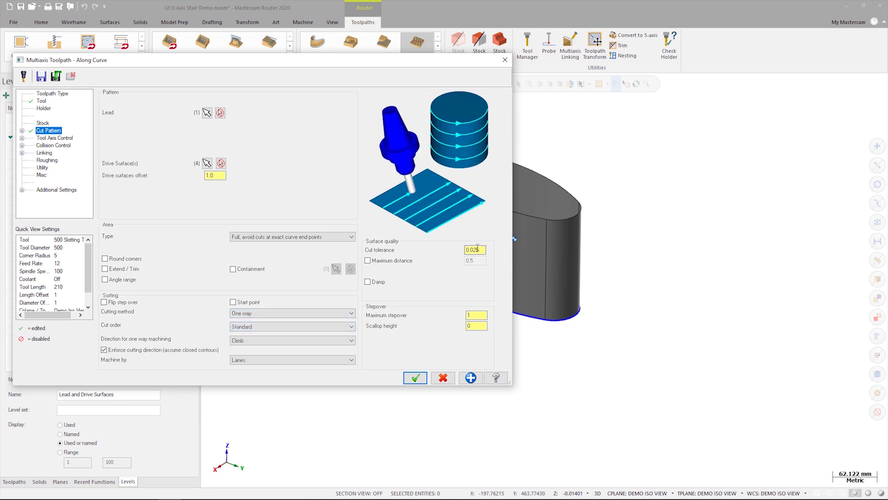
pyautogui.moveTo(473, 248); pyautogui.dragTo(485, 249)
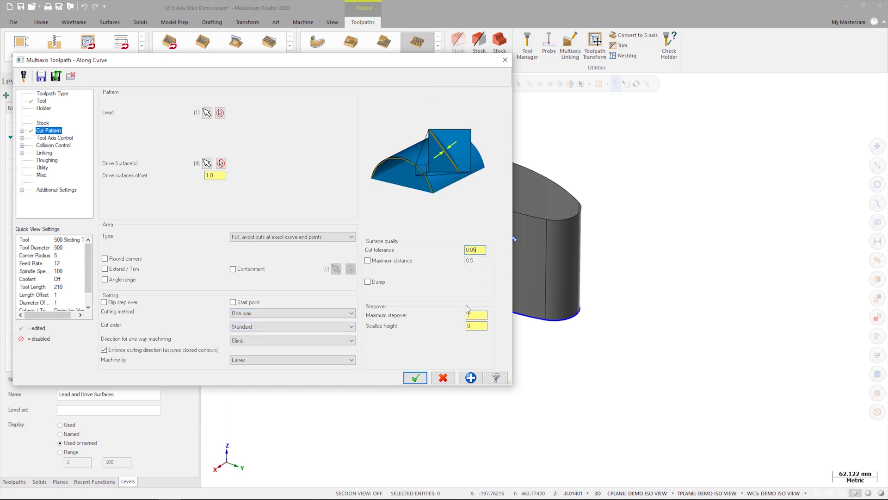
pyautogui.moveTo(473, 314); pyautogui.dragTo(461, 314)
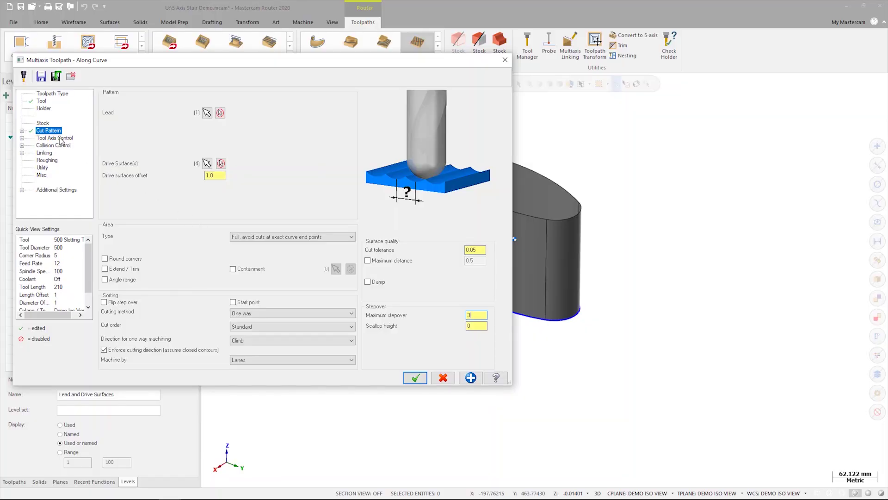
# Step: Show the Tool Axis Control page of the Along Curve parameters
pyautogui.click(61, 138)
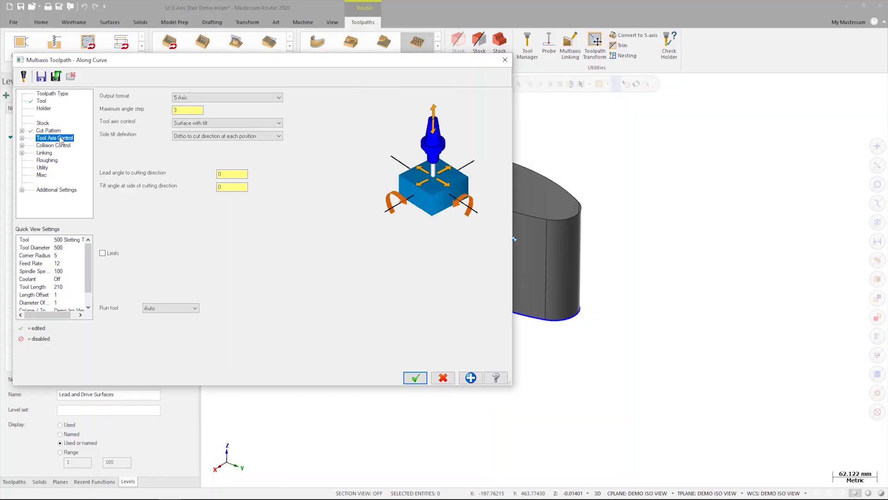
# Step: Set side tilt to Follow surface iso direction with a 90 degree tilt and 0 lead angle
pyautogui.click(202, 137)
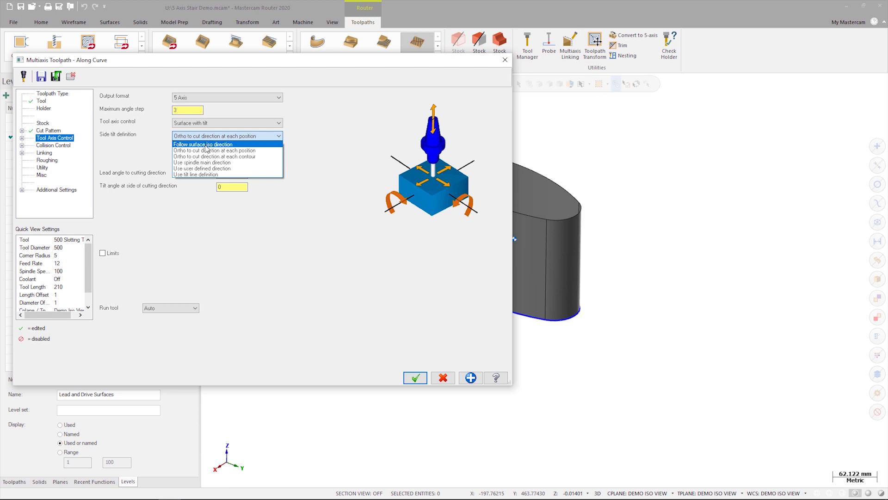
pyautogui.click(204, 145)
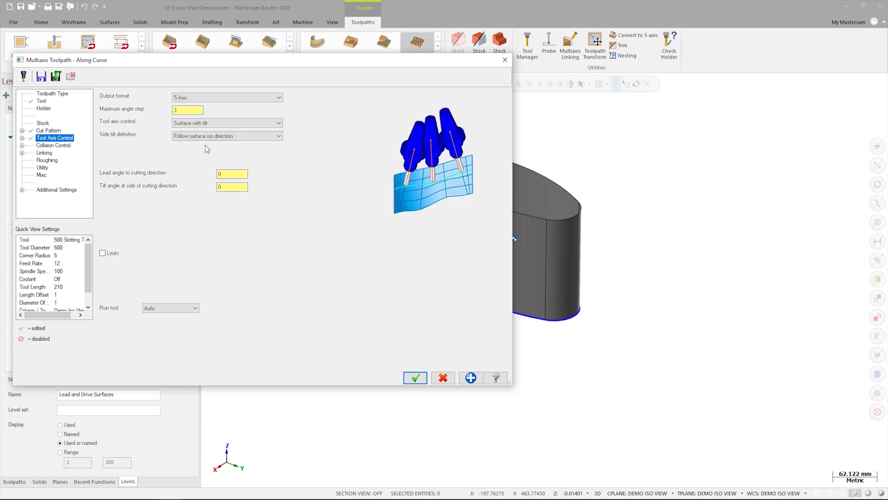
pyautogui.click(221, 186)
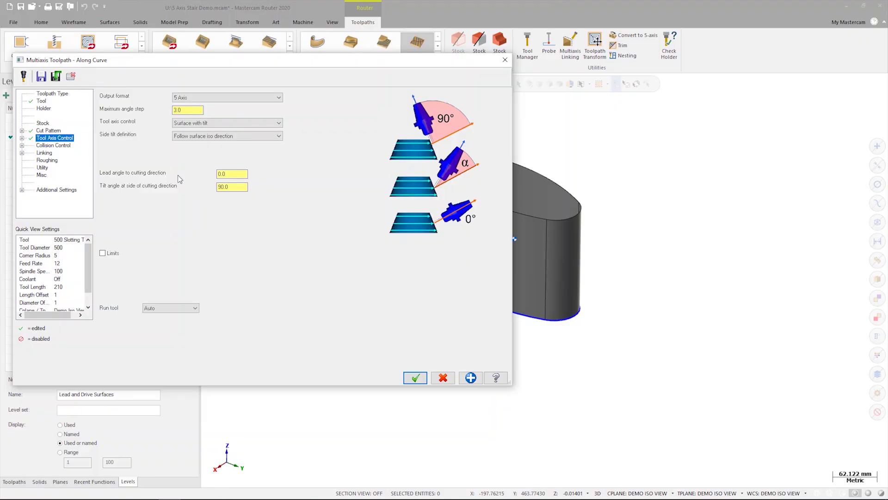
# Step: Switch off the first collision check, then move to the Linking settings
pyautogui.click(54, 145)
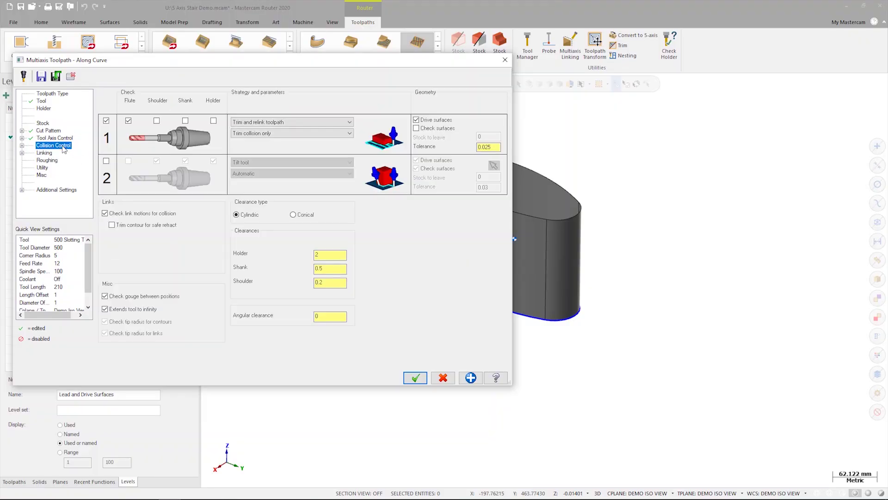
pyautogui.click(107, 121)
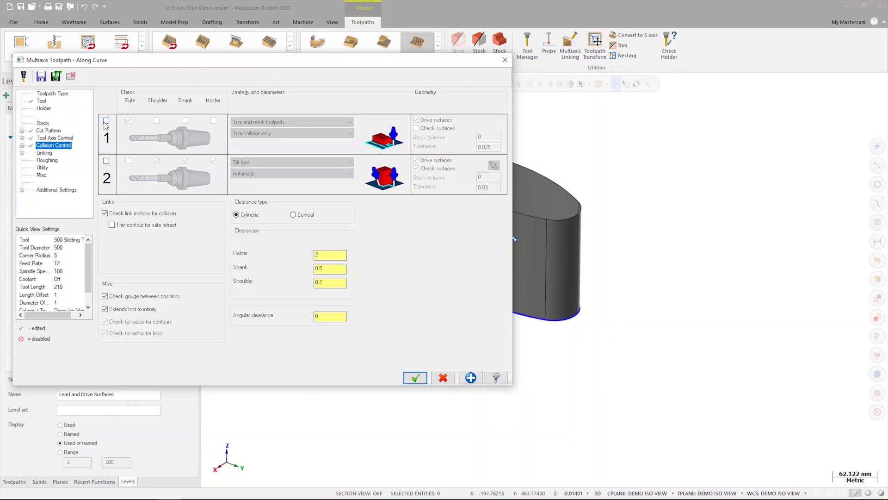
pyautogui.click(48, 154)
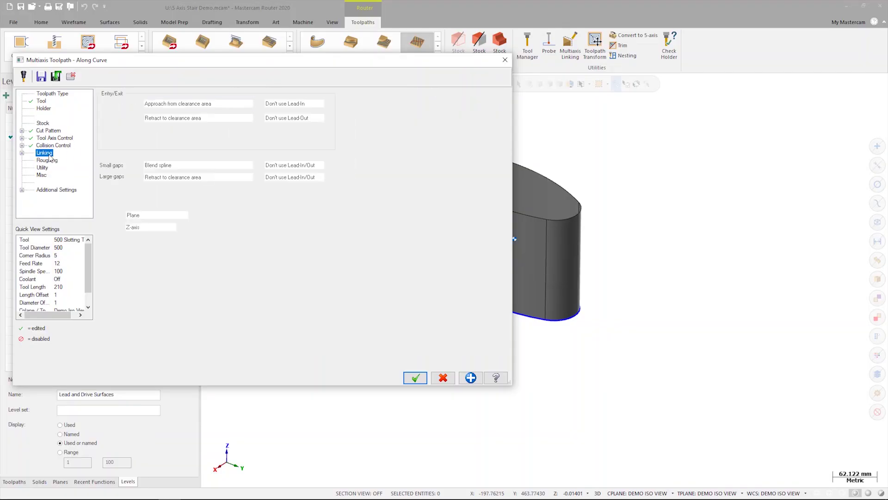
# Step: Retract small gaps to a cylindrical clearance area and accept to generate the toolpath
pyautogui.click(164, 166)
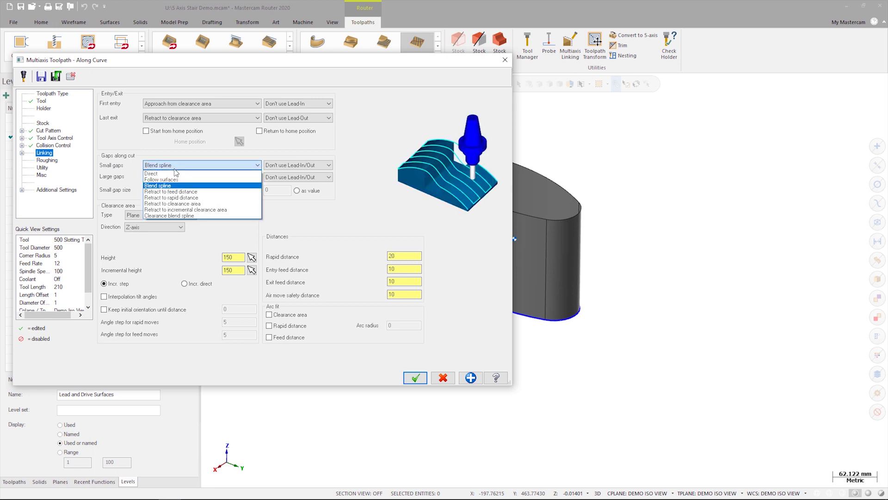
pyautogui.click(186, 205)
pyautogui.click(188, 214)
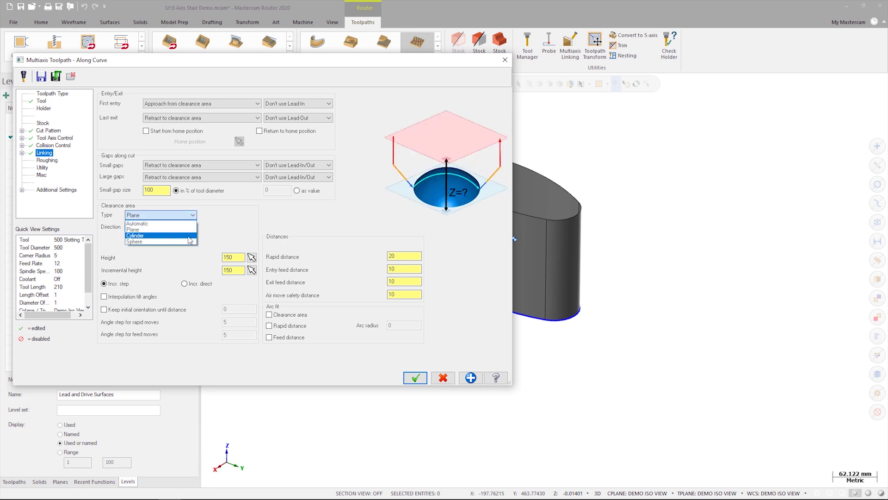
pyautogui.click(188, 237)
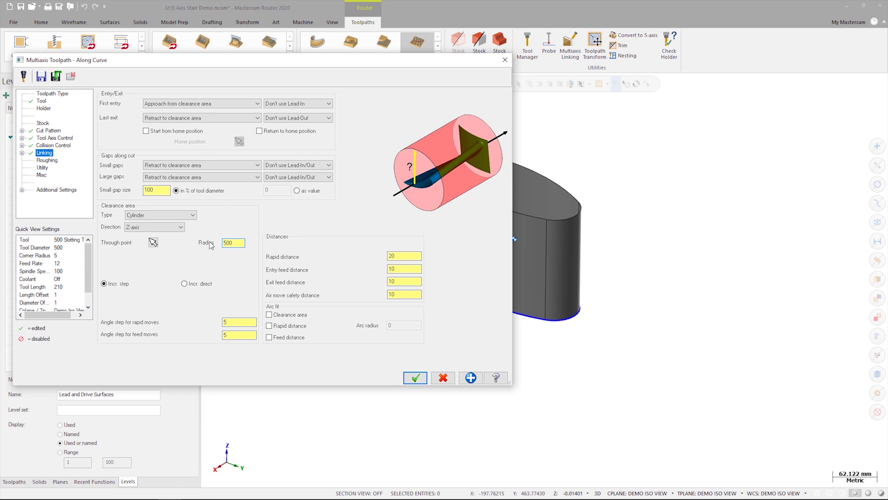
pyautogui.click(412, 378)
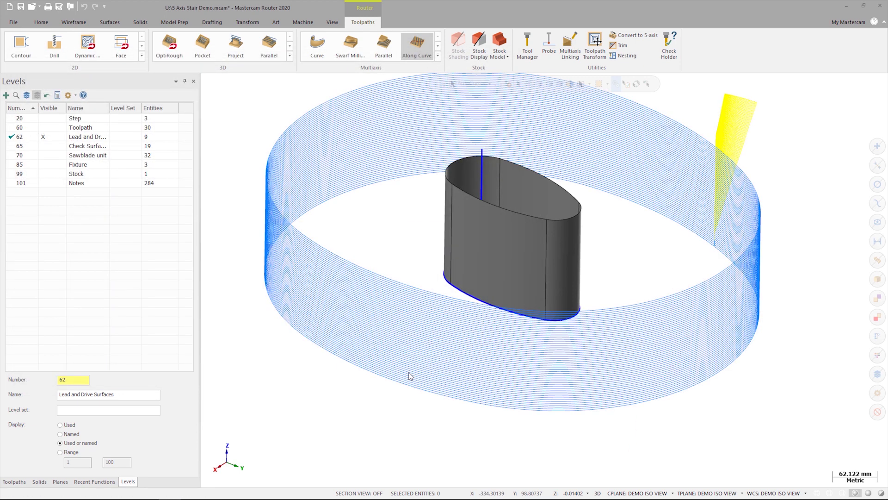
# Step: Backplot the Along Curve saw toolpath at a slowed playback speed
pyautogui.scroll(1, 409, 376)
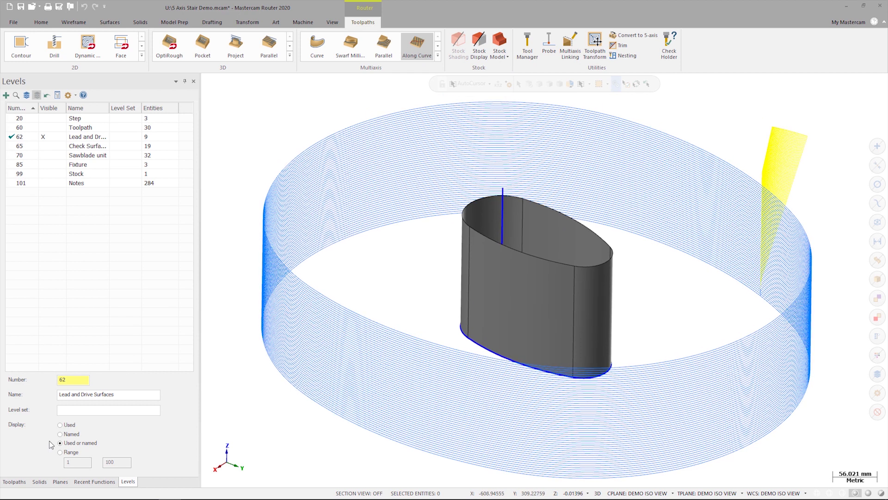
pyautogui.click(13, 482)
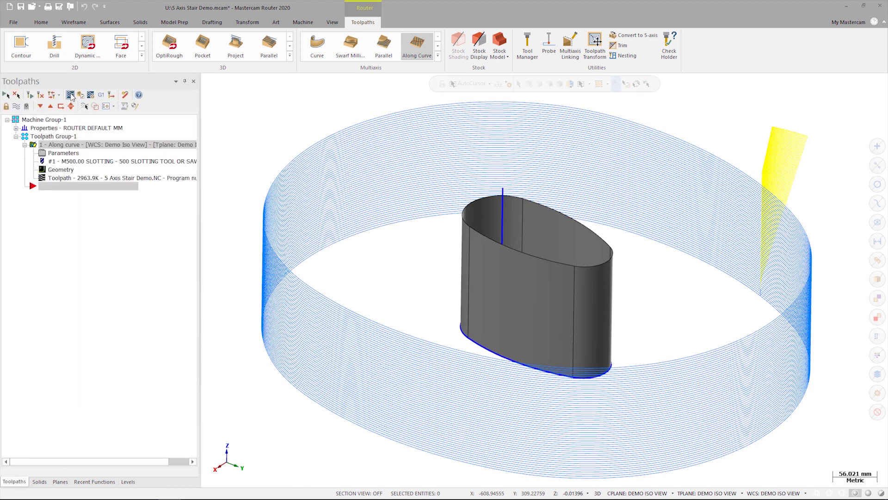
pyautogui.click(70, 94)
pyautogui.moveTo(319, 83); pyautogui.dragTo(315, 85)
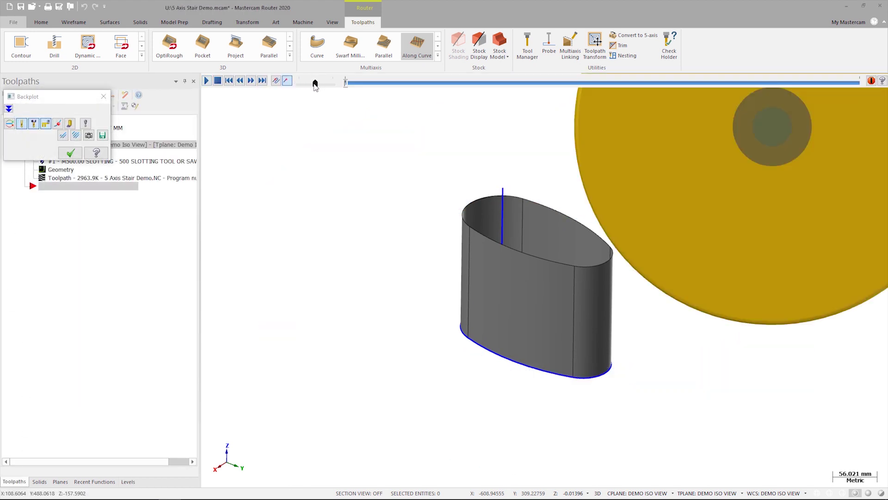
pyautogui.click(207, 81)
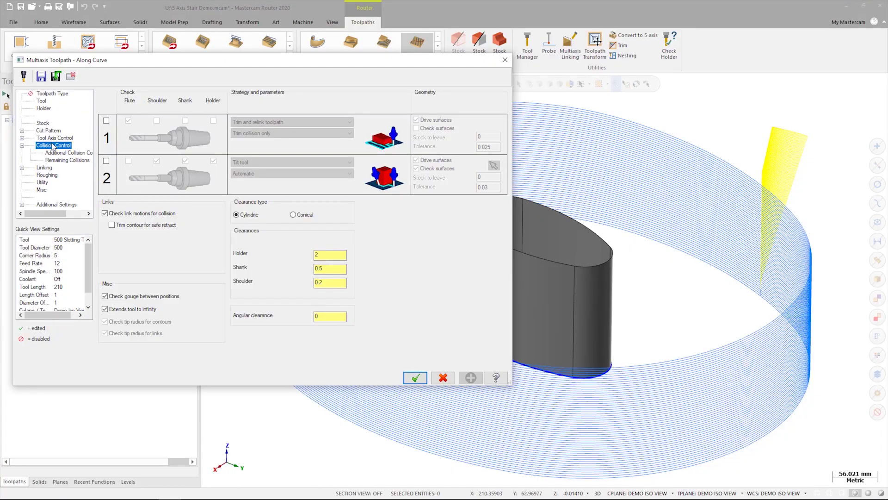
# Step: Enable collision check 1 to retract the tool along surface normal, and begin picking check surfaces
pyautogui.click(106, 121)
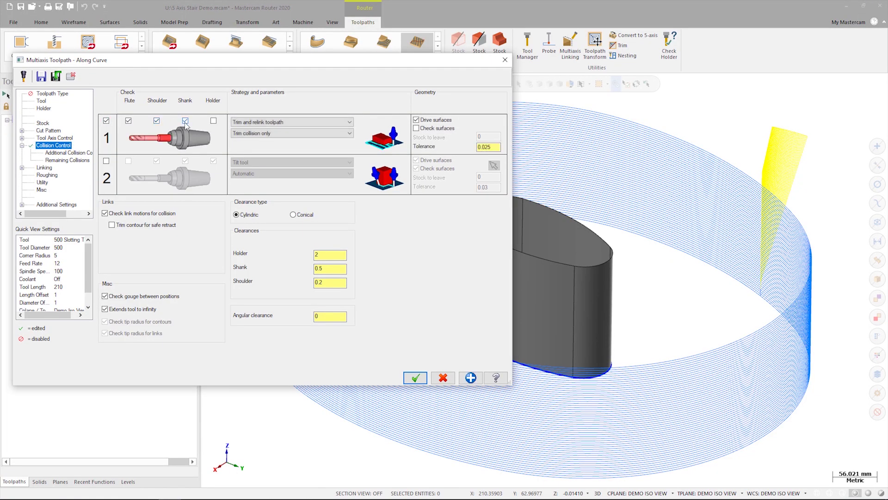
pyautogui.click(258, 122)
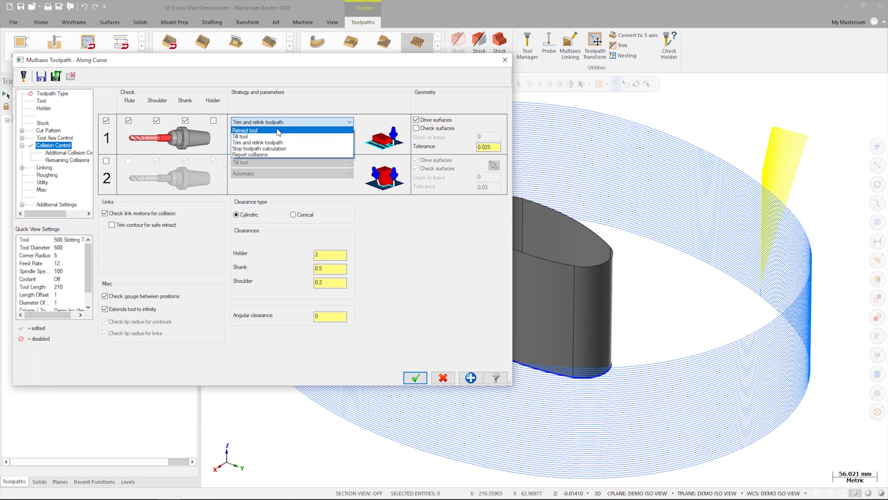
pyautogui.click(284, 134)
pyautogui.click(284, 134)
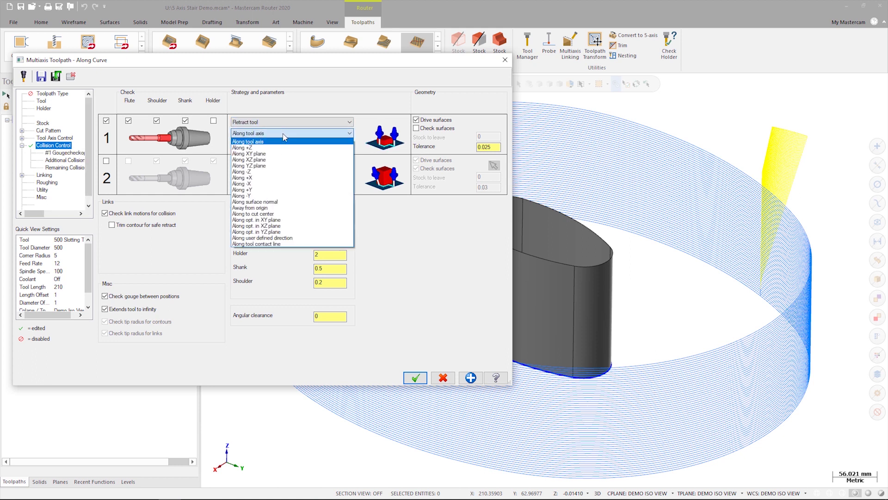
pyautogui.click(288, 200)
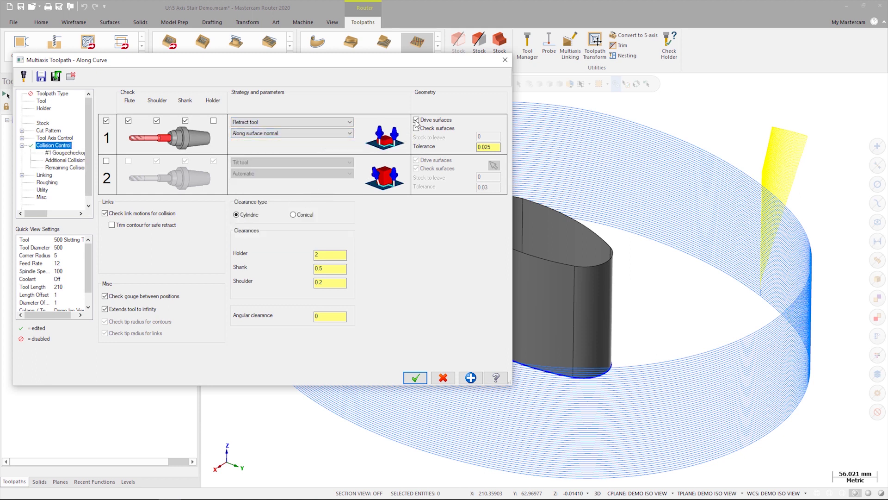
pyautogui.click(494, 125)
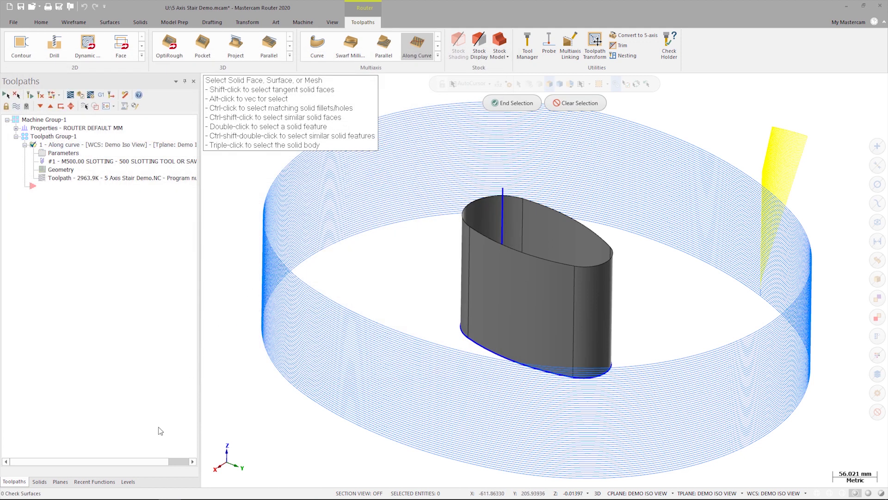
# Step: Show the Check Surfaces level, pick its stair surface as check surface with 0.5 stock, and accept
pyautogui.click(127, 481)
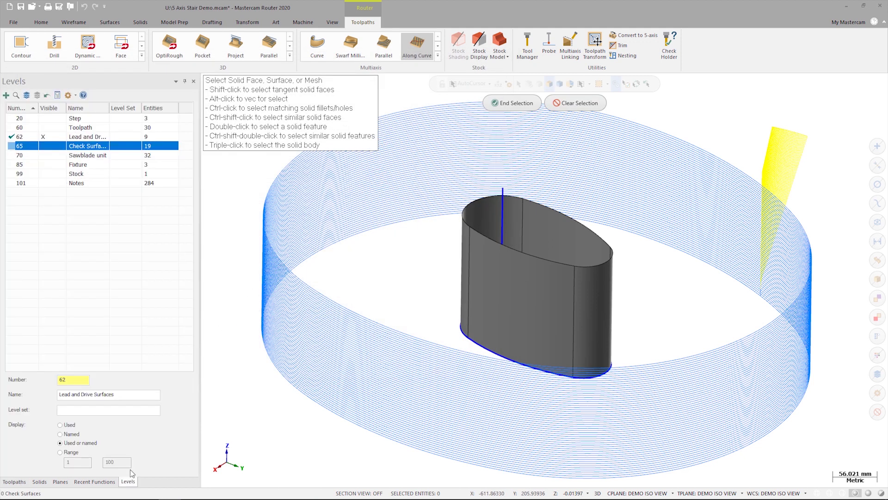
pyautogui.click(46, 146)
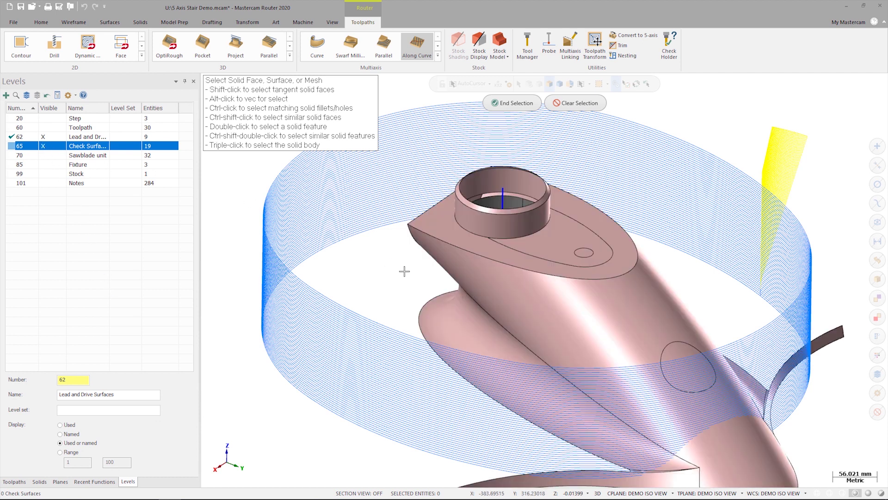
pyautogui.click(504, 374)
pyautogui.moveTo(504, 373); pyautogui.dragTo(508, 107, button='middle')
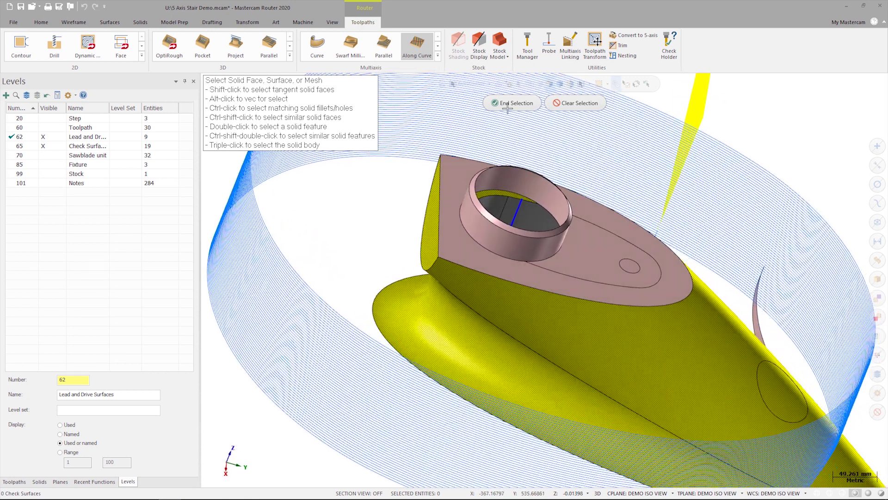
pyautogui.click(508, 107)
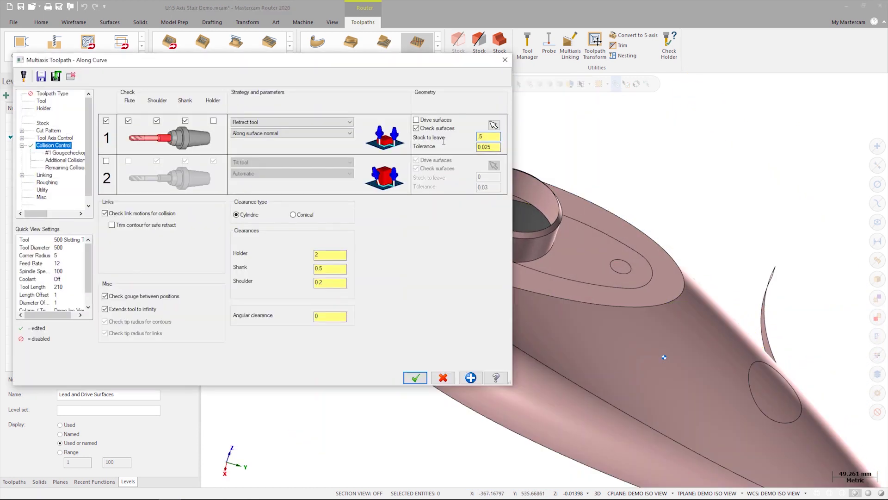
pyautogui.click(413, 378)
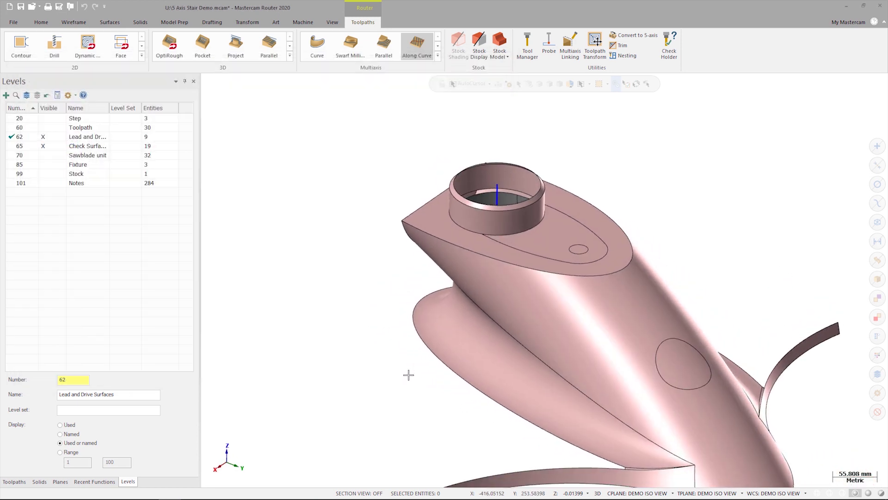
# Step: Backplot the regenerated Along Curve toolpath from the toolpath tree
pyautogui.click(14, 481)
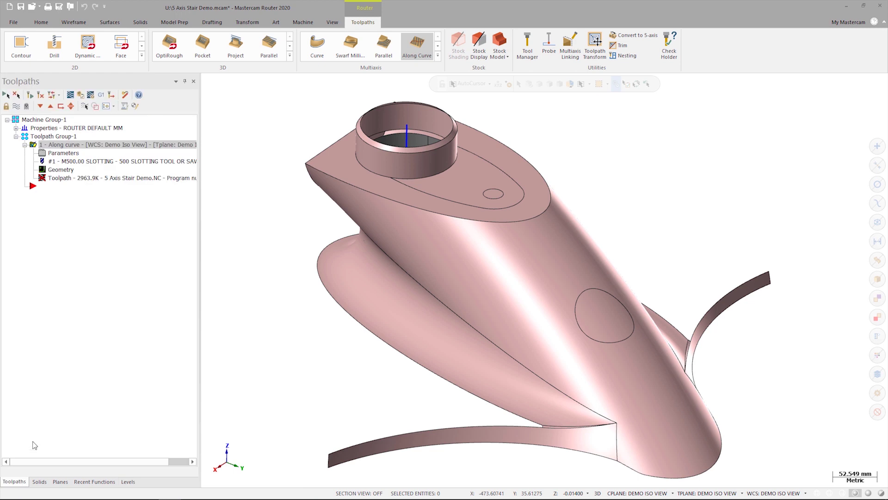
pyautogui.click(29, 96)
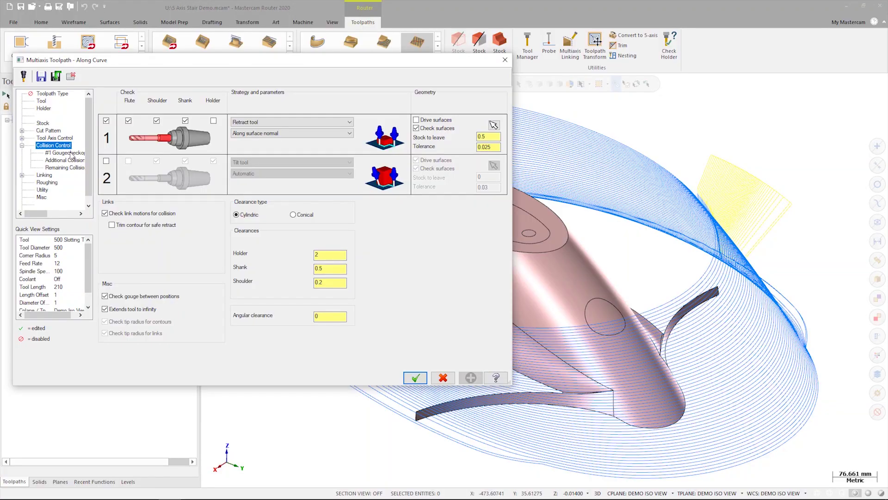
# Step: In Tool Axis Control's advanced tilting options, enter 10 for the gradual side tilt angle change
pyautogui.click(21, 138)
pyautogui.click(55, 146)
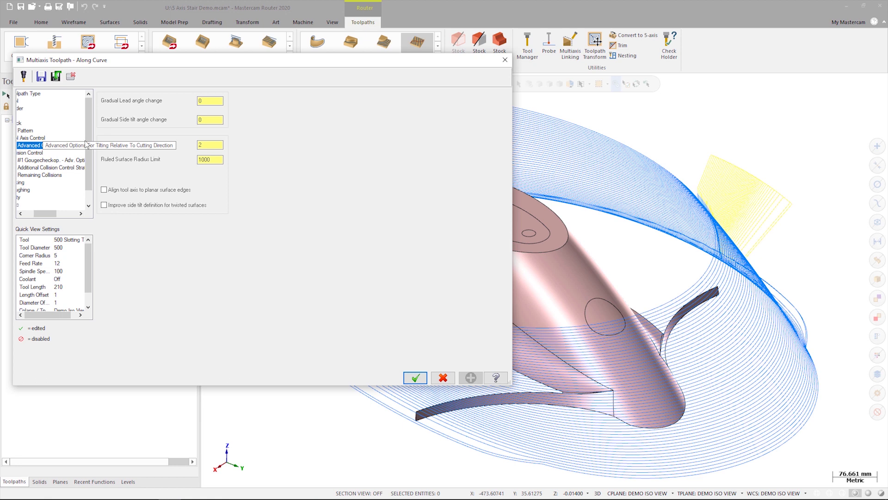
pyautogui.doubleClick(214, 121)
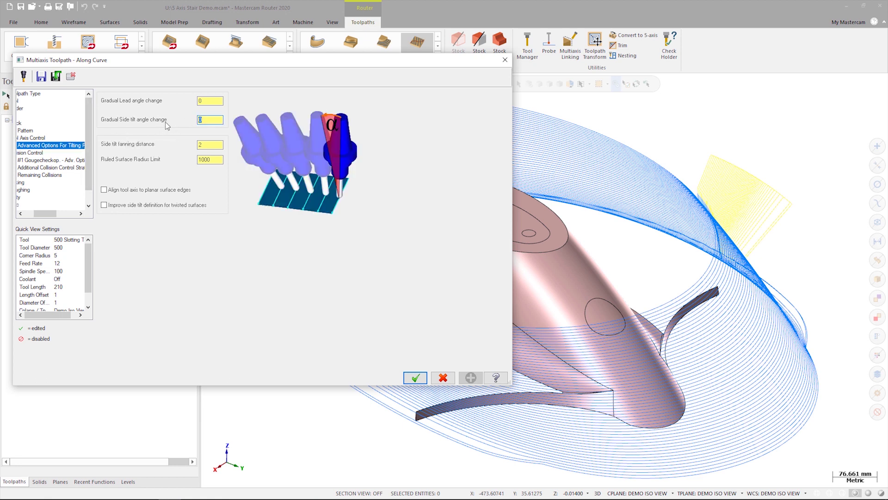
pyautogui.write('10')
pyautogui.press('Tab')
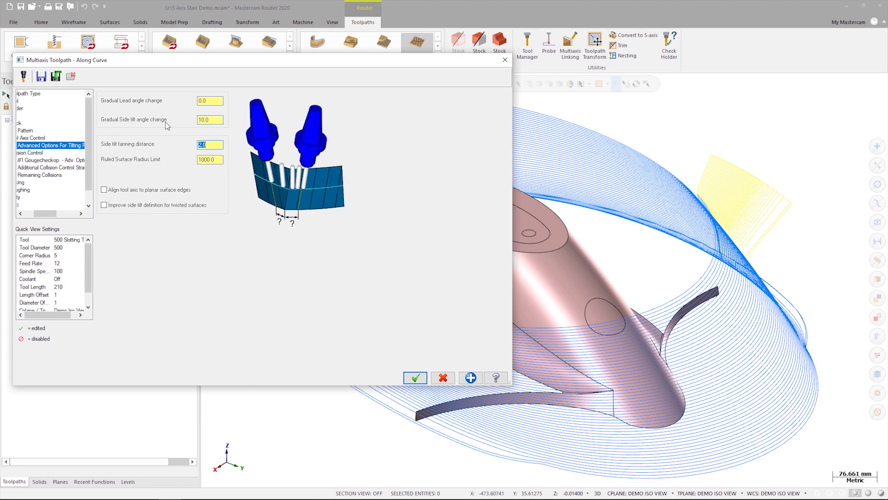